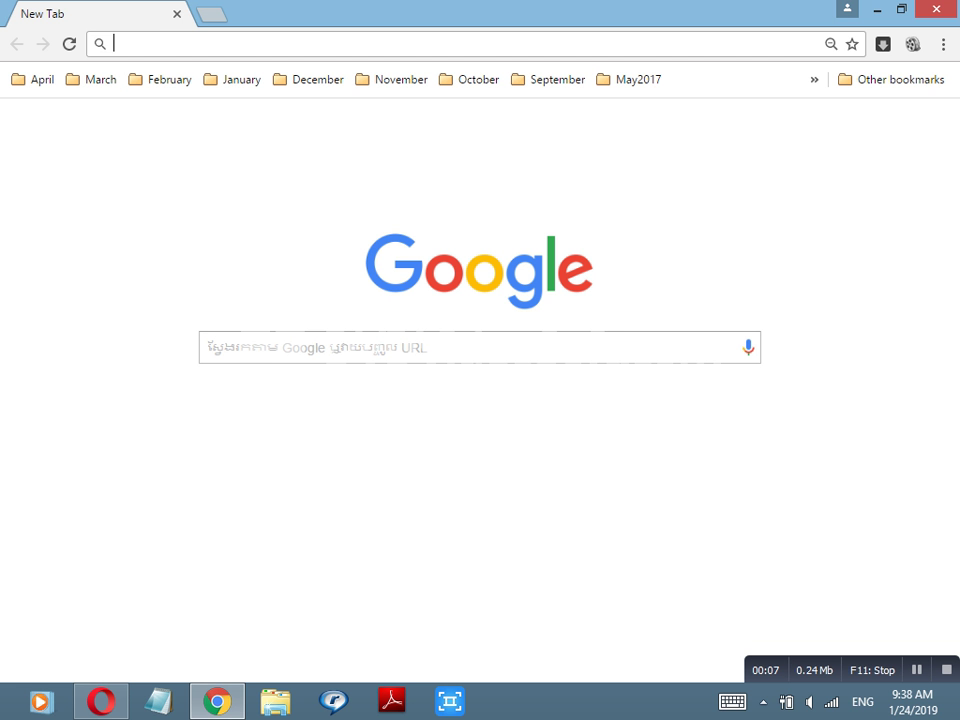
Go to gmail.com in Chrome to bring up the Gmail about page
text(gmail)
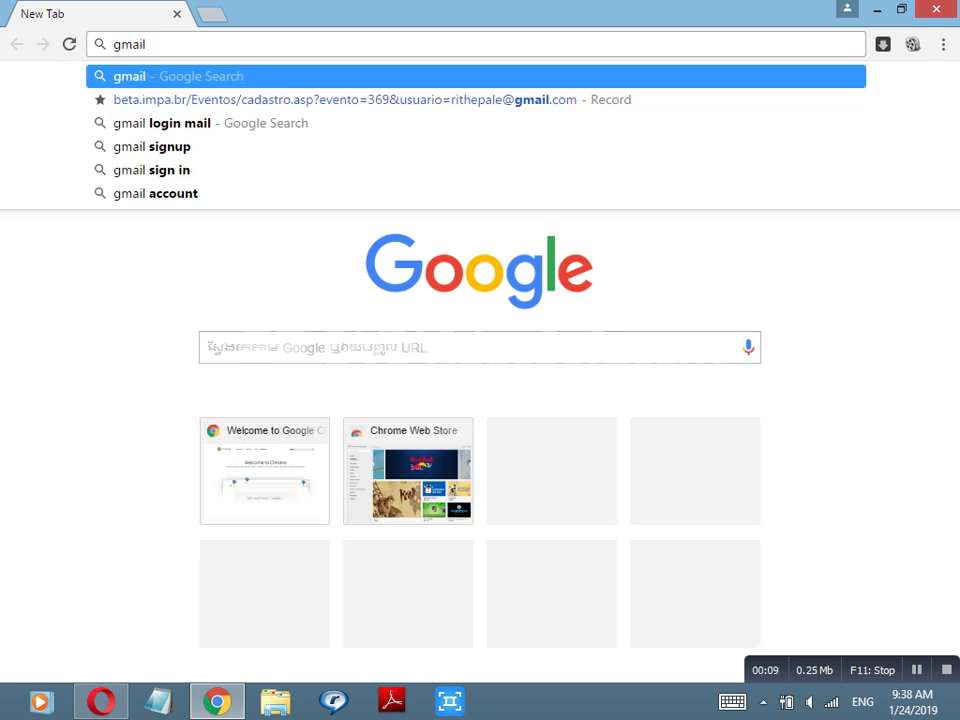
text(.com)
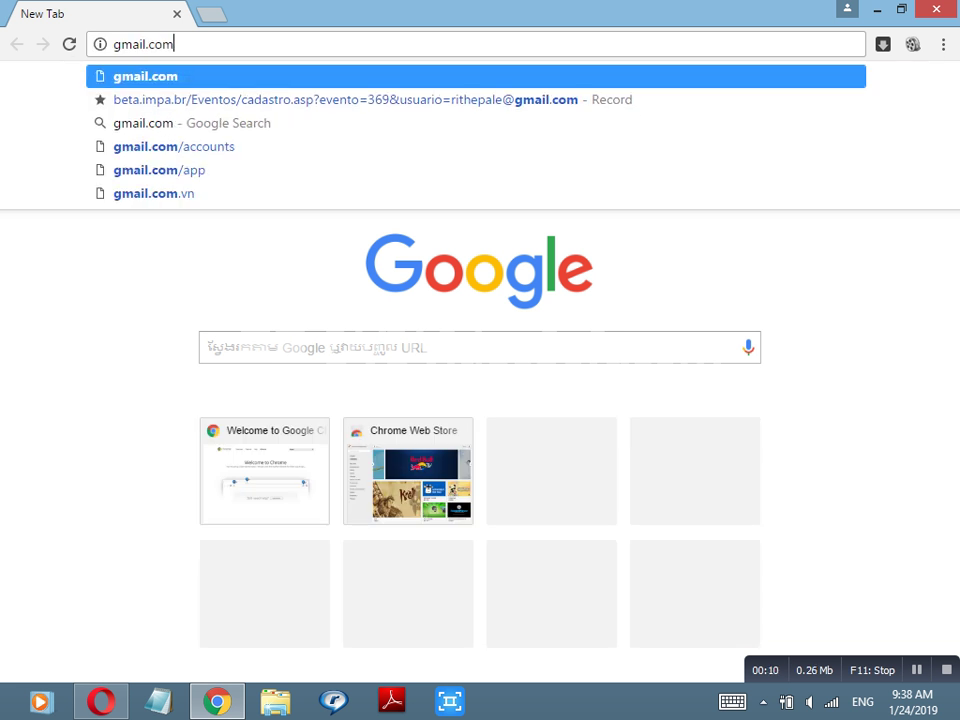
key(Return)
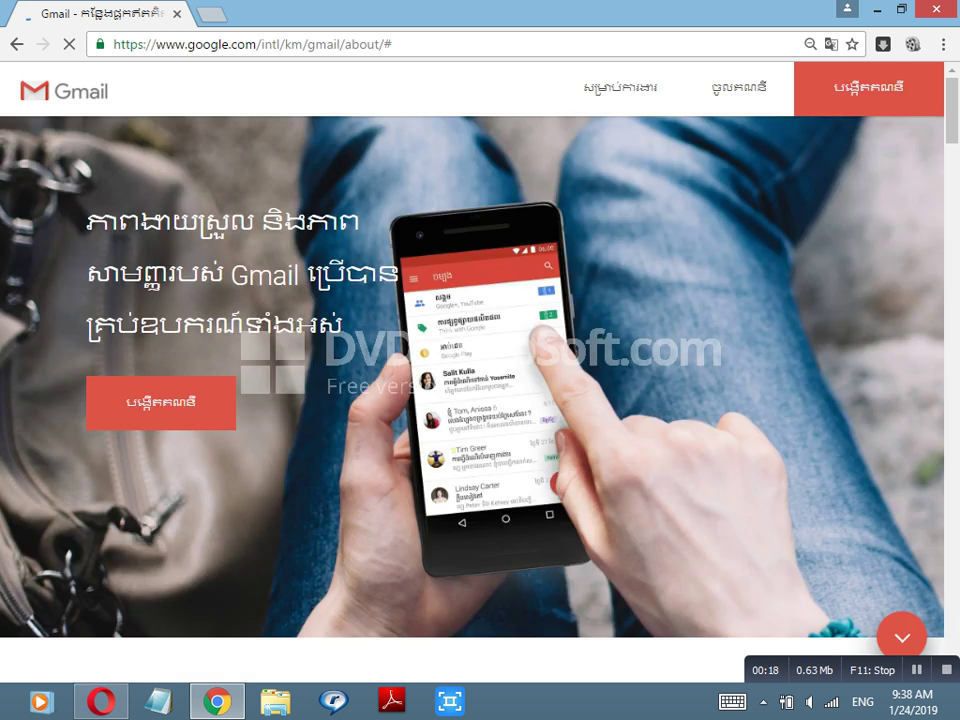
Start a new account and enter the first name, last name and a username
click(161, 403)
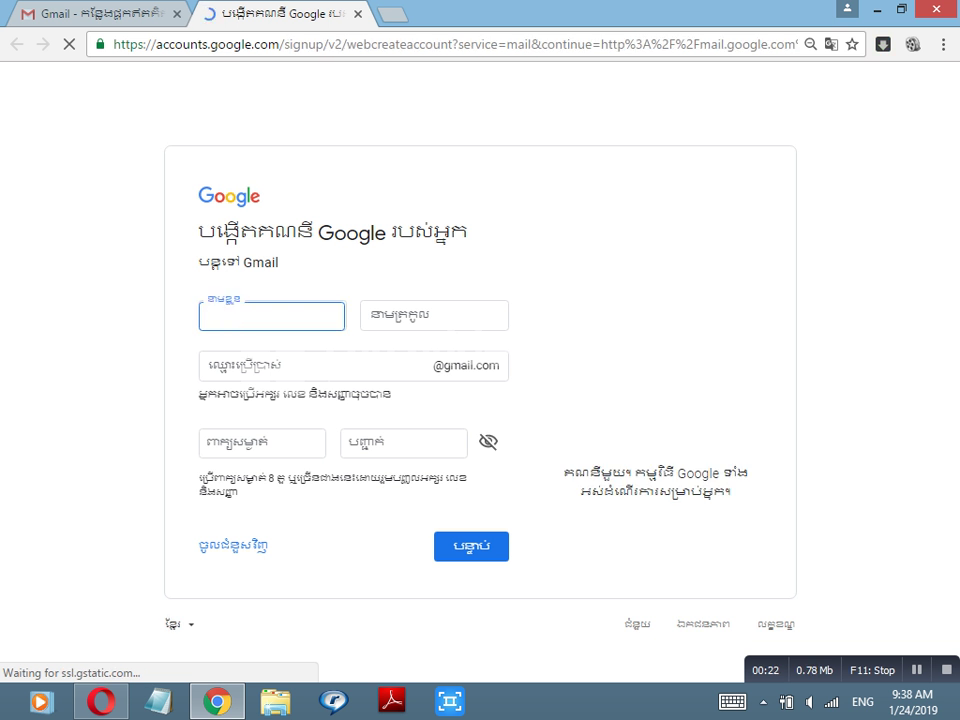
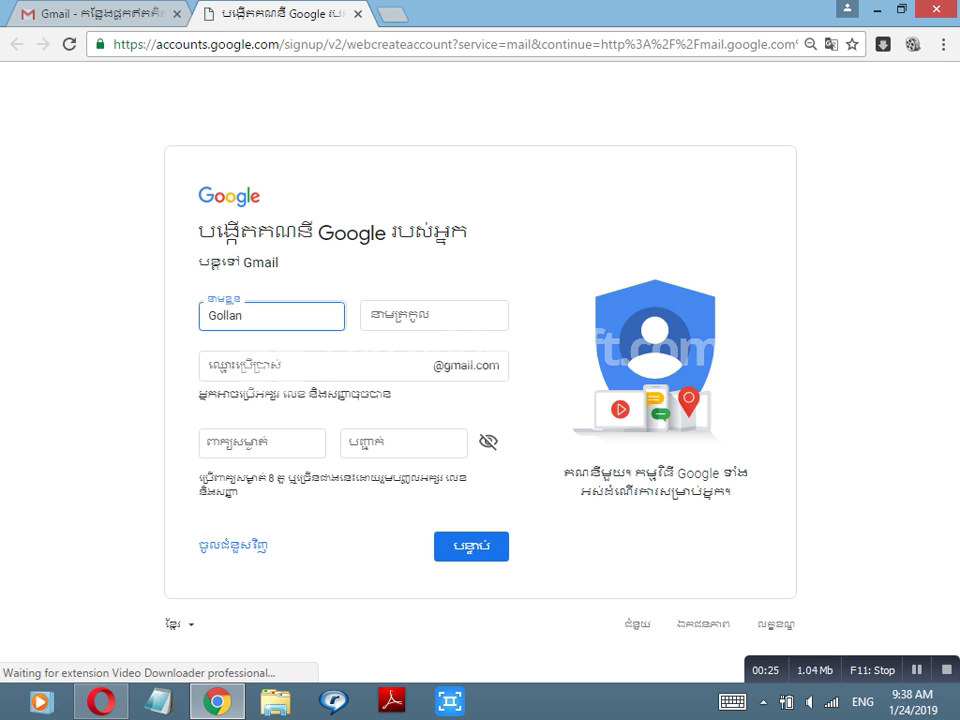
click(433, 315)
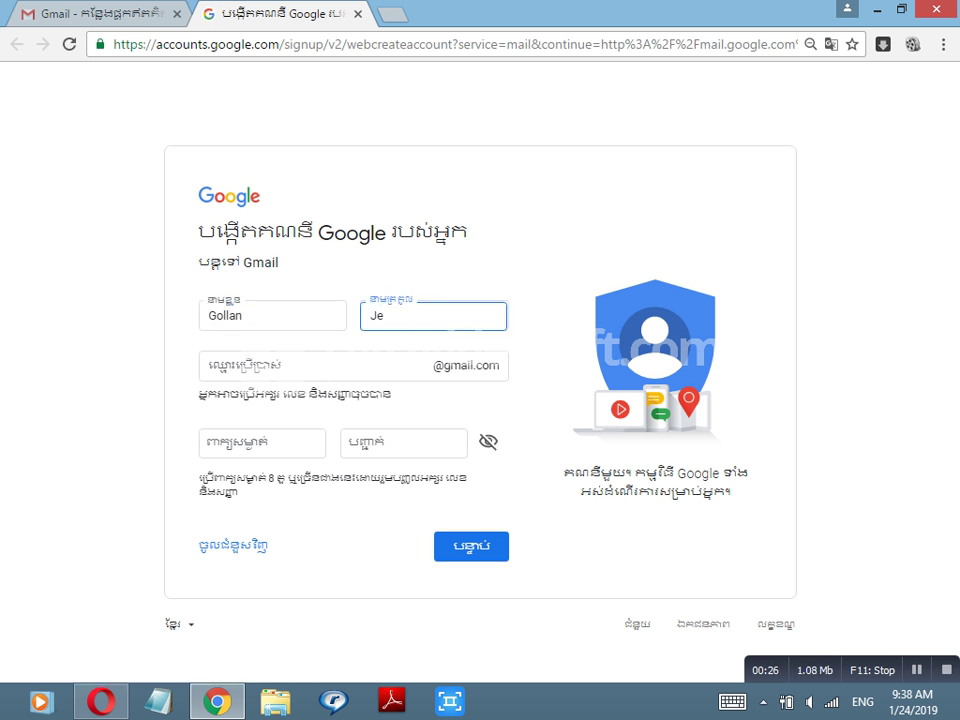
key(Tab)
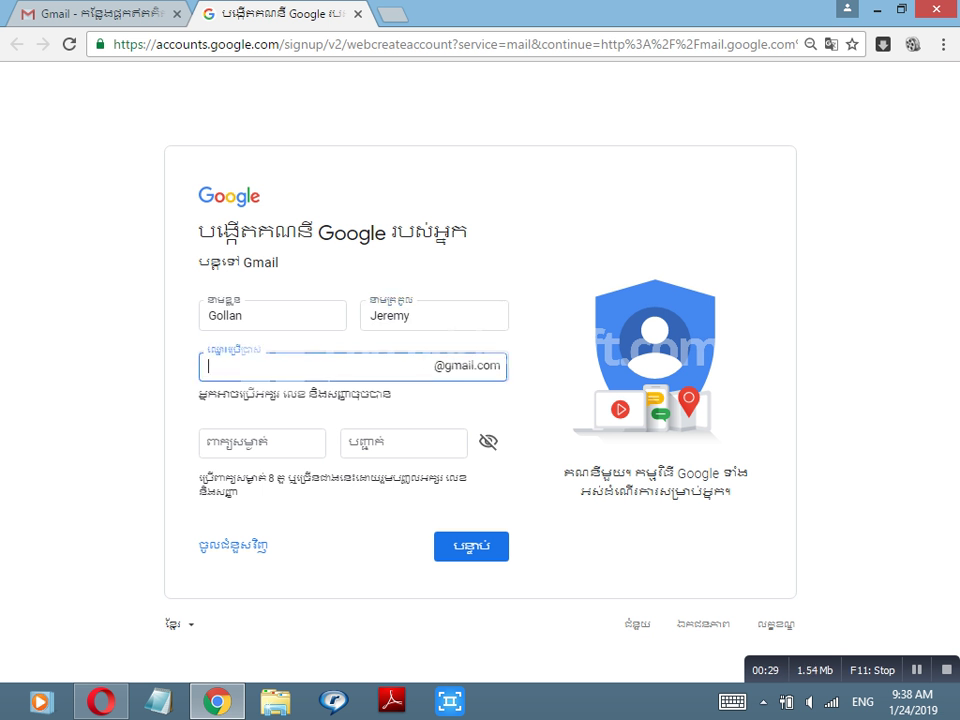
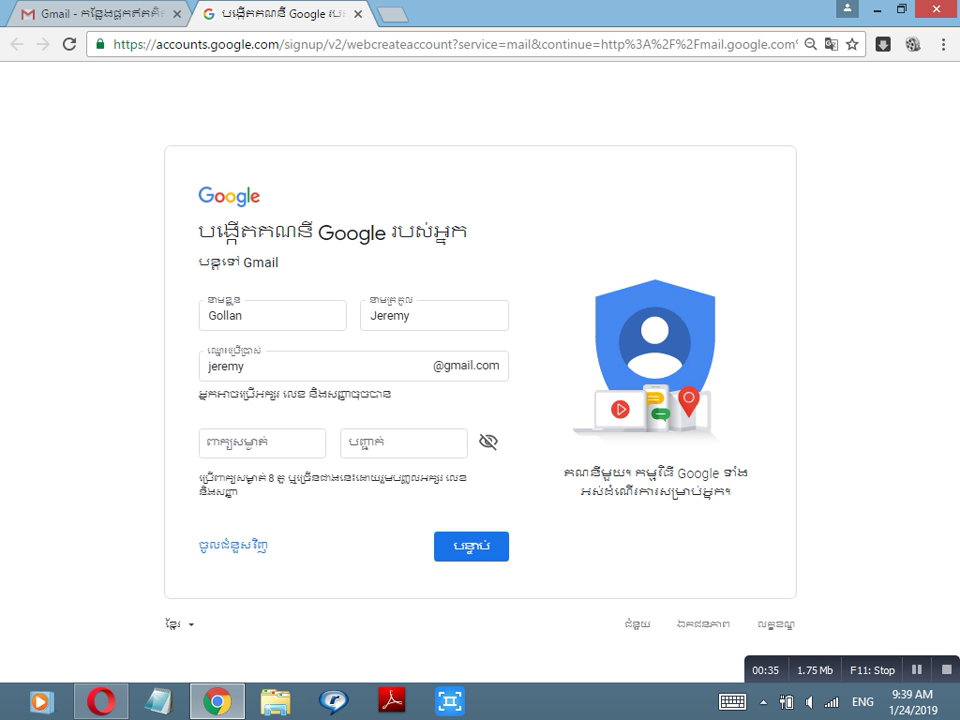
Enter the account password in both the Password and Confirm fields
click(262, 443)
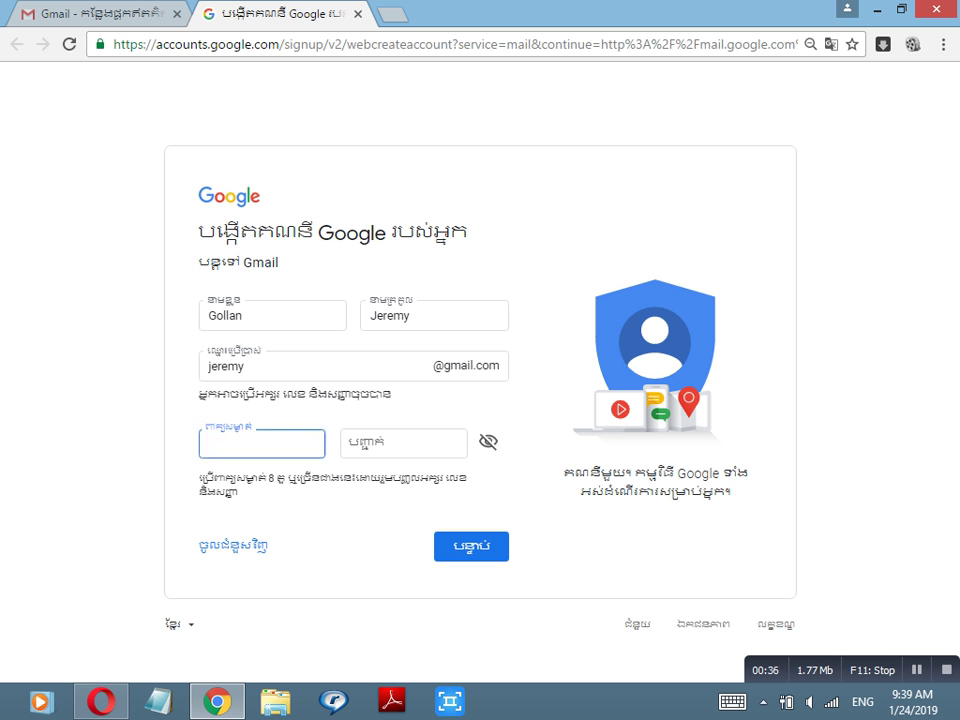
text(•••••••••)
click(403, 443)
text(•••)
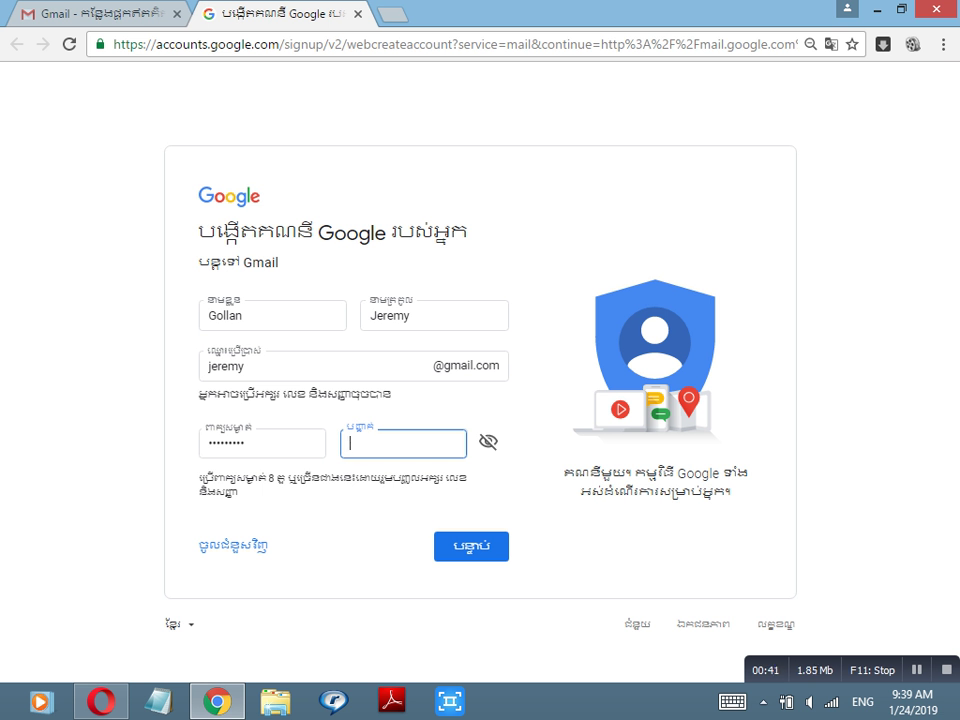
text(••••••)
key(Tab)
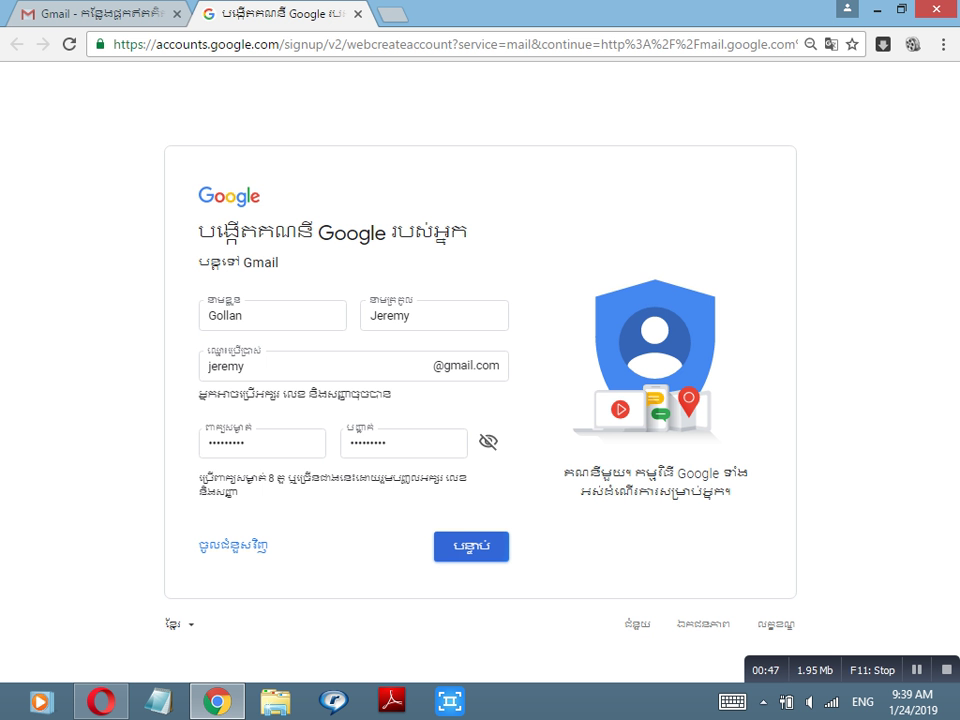
Submit the form, append 25 to the username, re-enter both passwords and resubmit
key(Return)
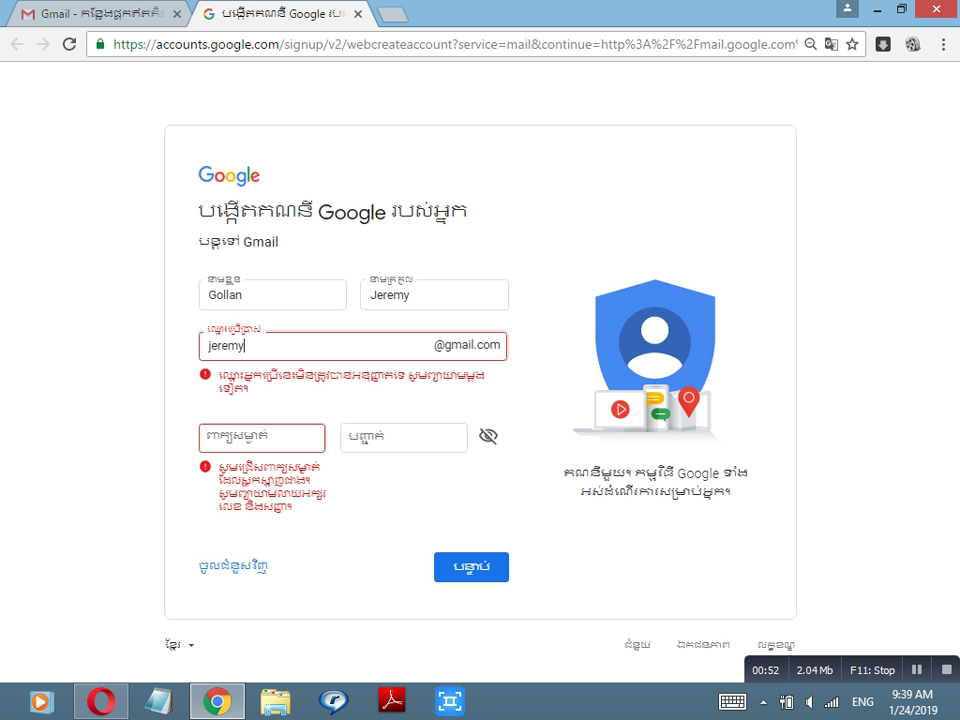
text(25)
key(Tab)
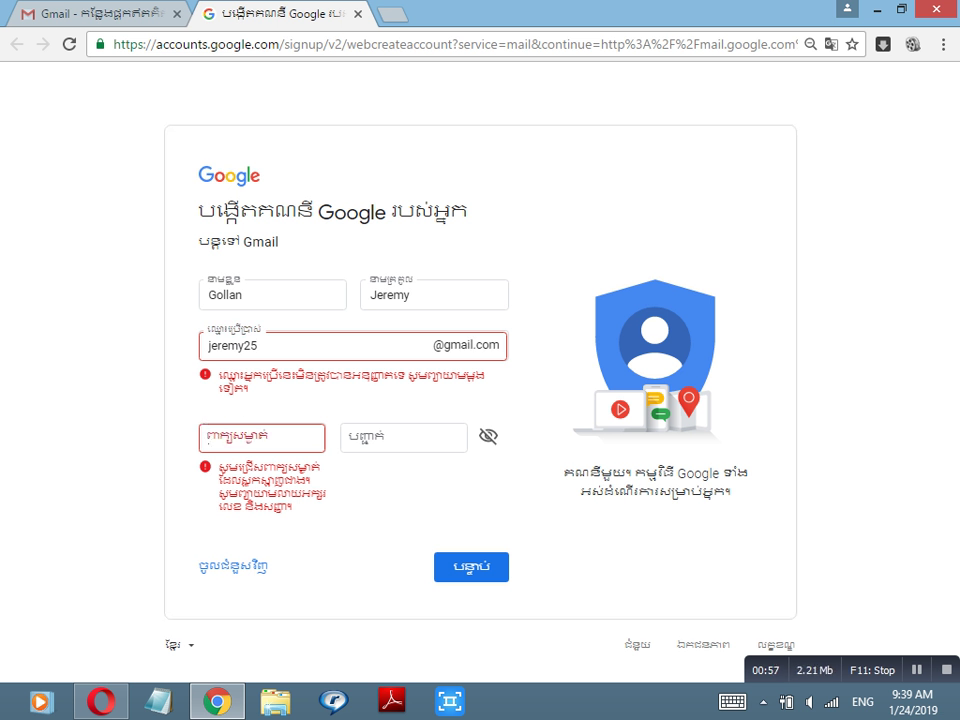
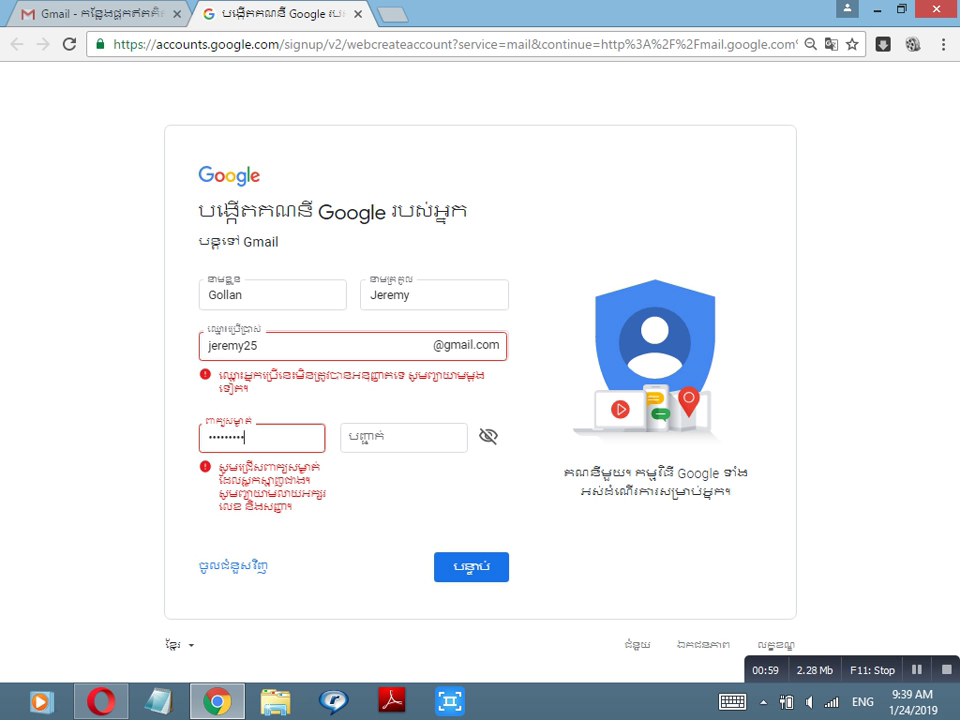
click(403, 438)
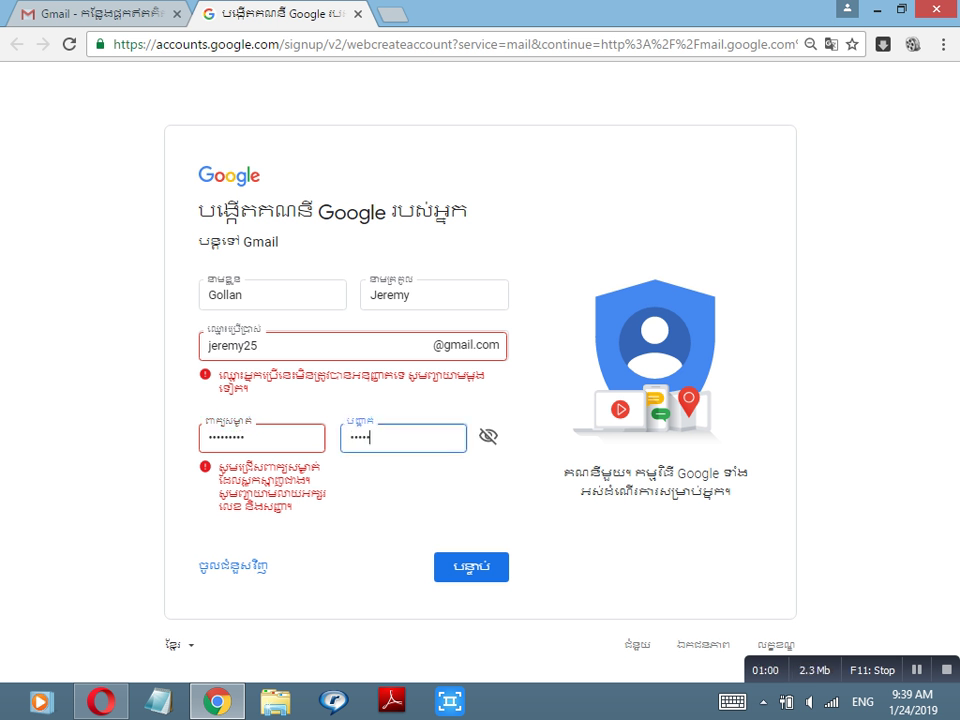
key(Tab)
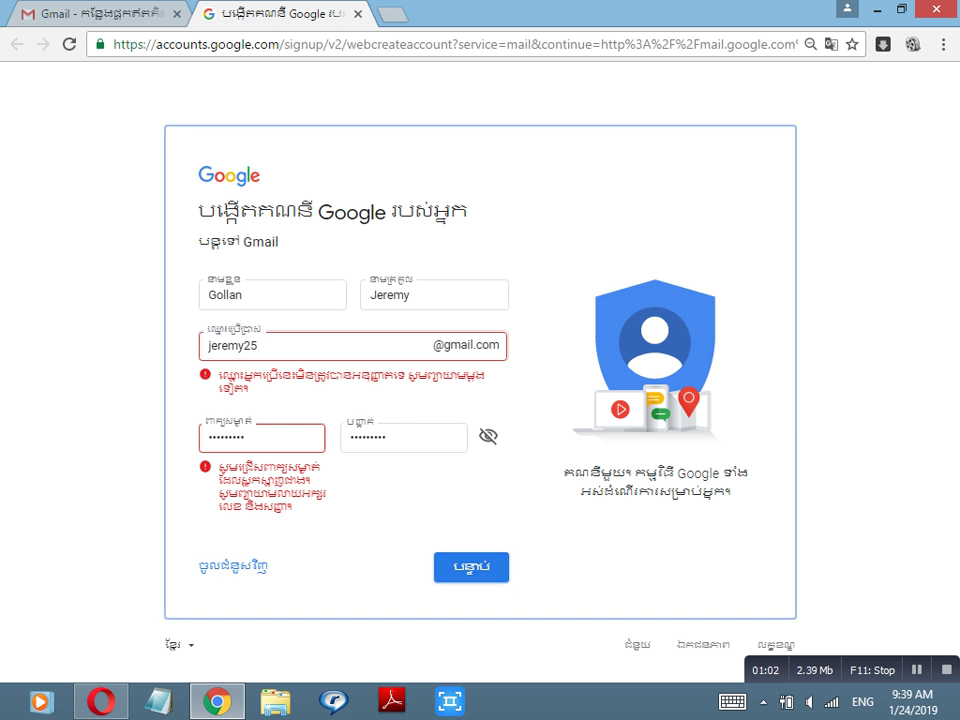
key(Tab)
key(Return)
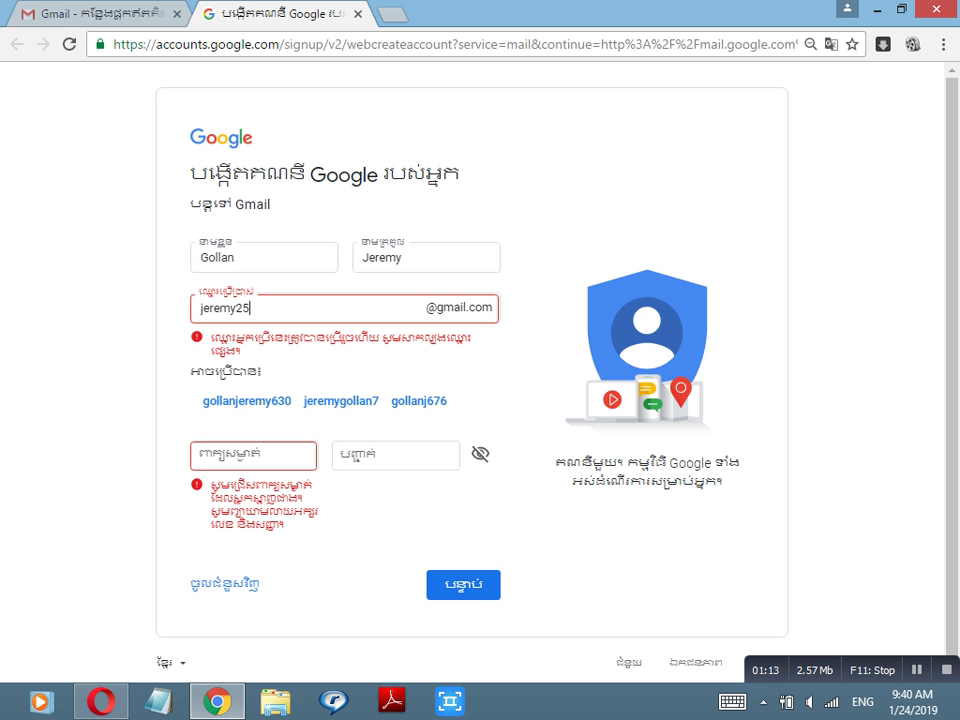
Replace the taken username with a new one, re-enter both passwords and resubmit
key(BackSpace)
key(BackSpace)
key(BackSpace)
key(BackSpace)
key(BackSpace)
key(BackSpace)
key(BackSpace)
key(BackSpace)
click(250, 456)
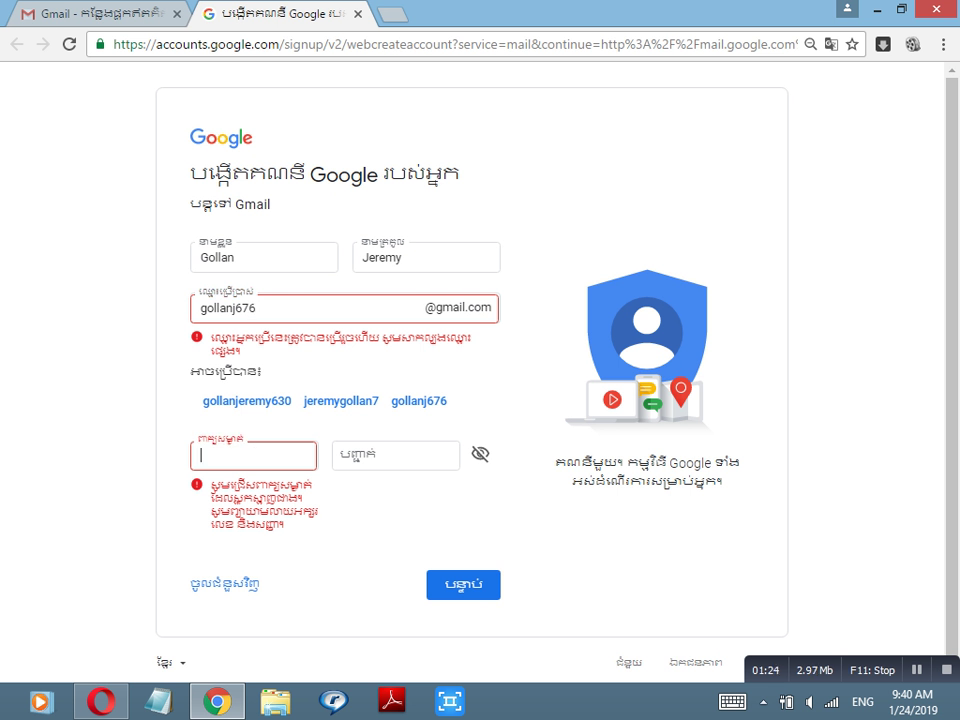
text(*********)
click(395, 455)
text(*********)
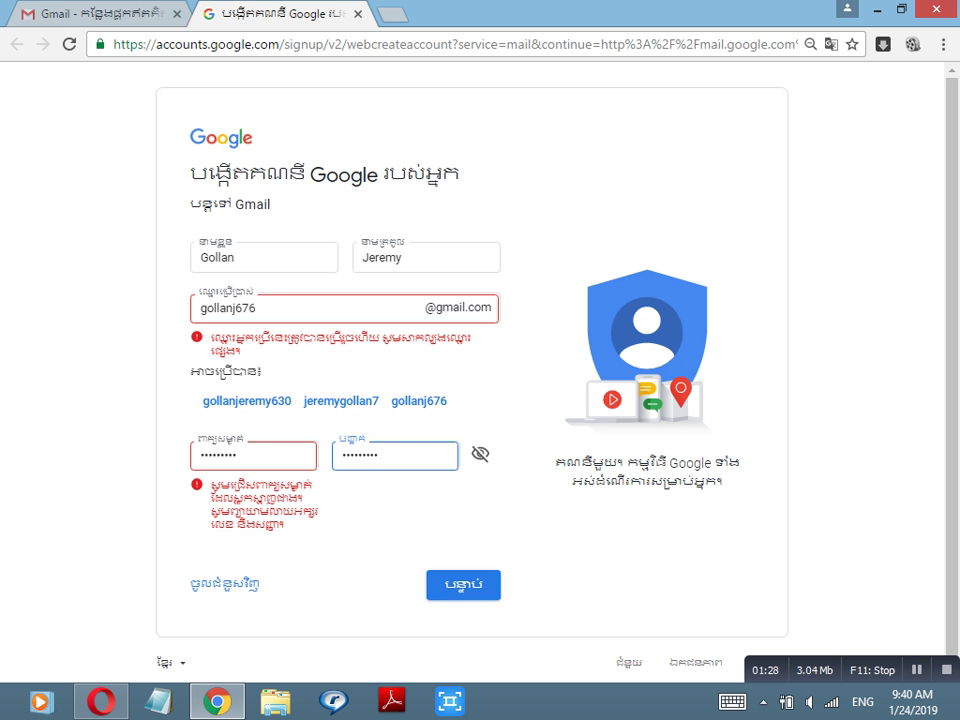
key(Tab)
key(Return)
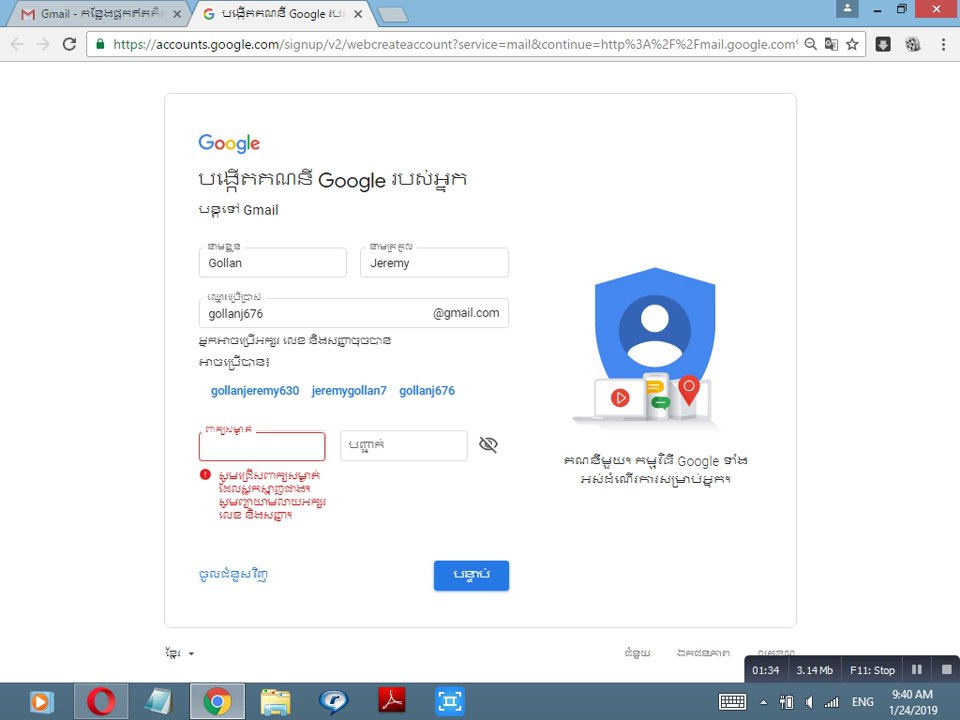
Fill in the password and its confirmation once more
text(••••••••••••)
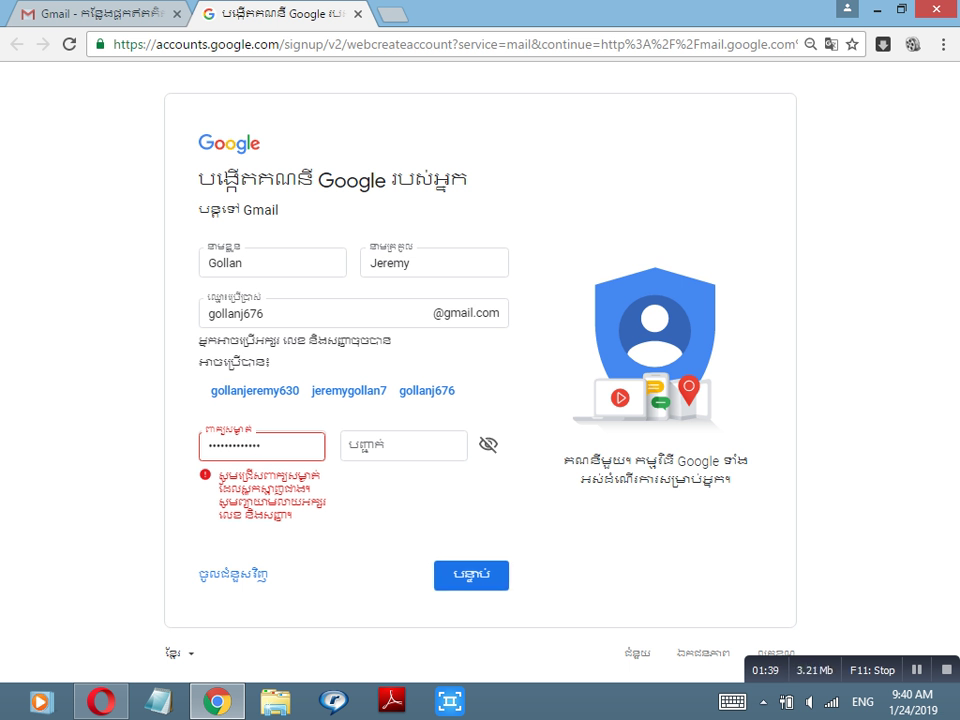
key(Tab)
text(•••)
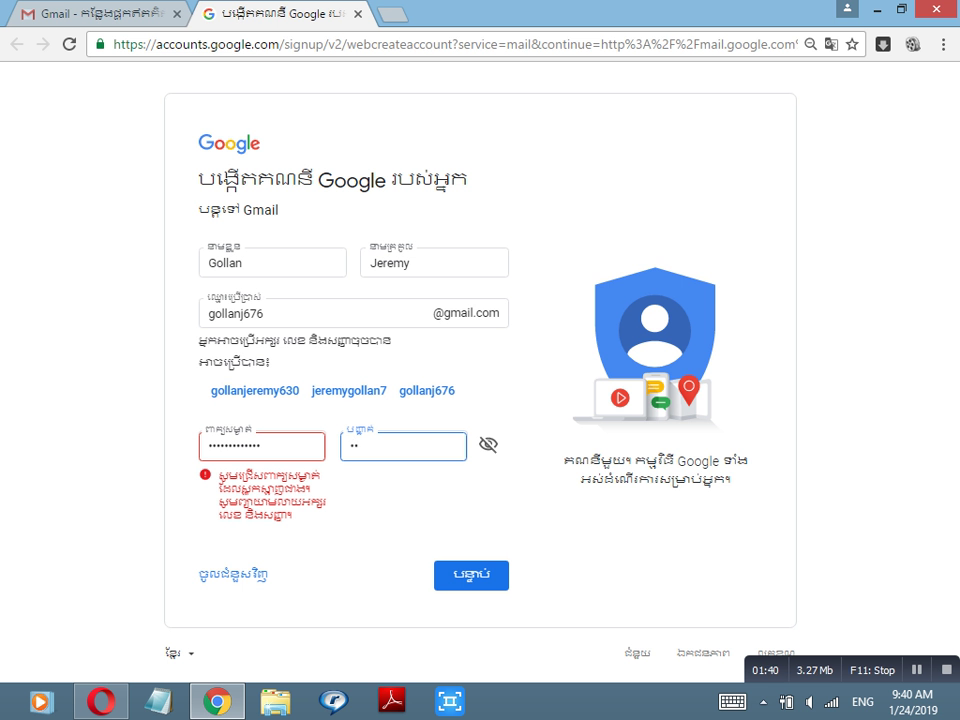
text(•••••••••)
key(Tab)
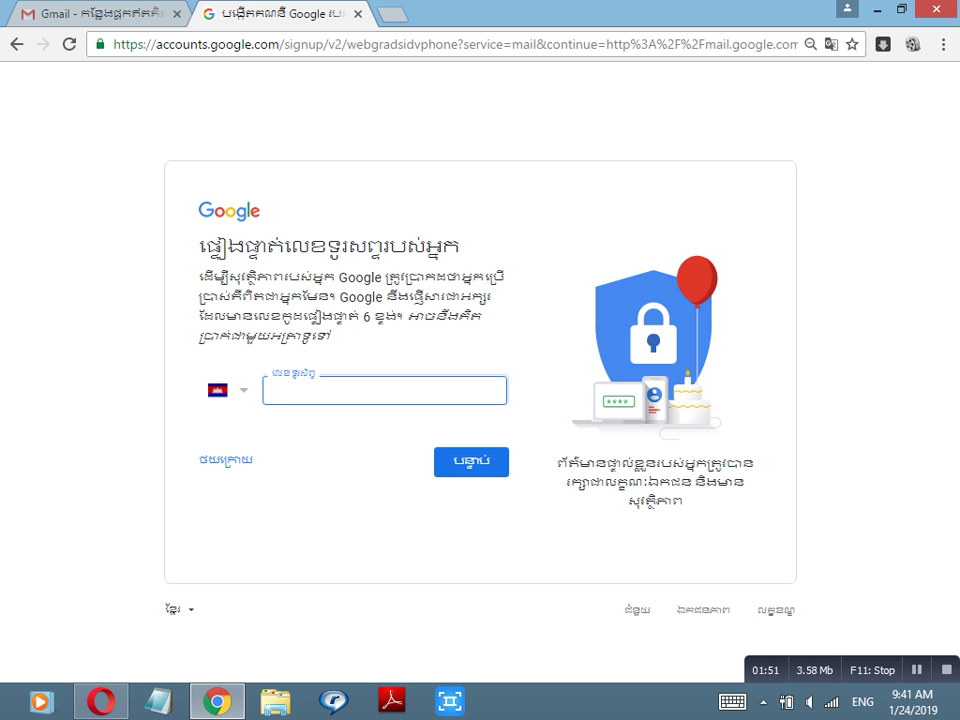
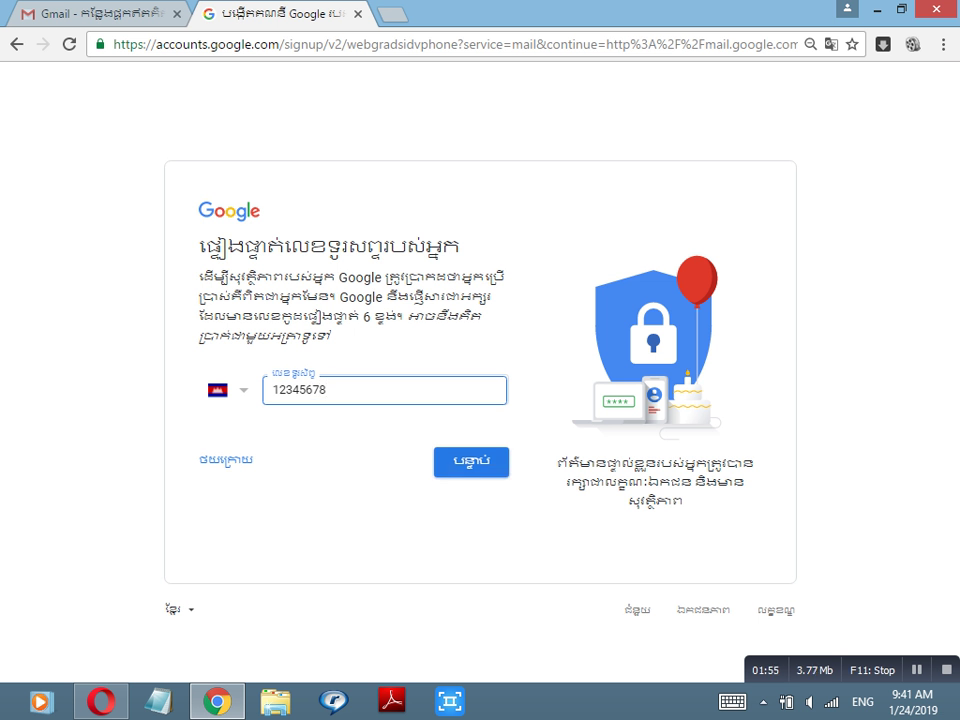
key(Return)
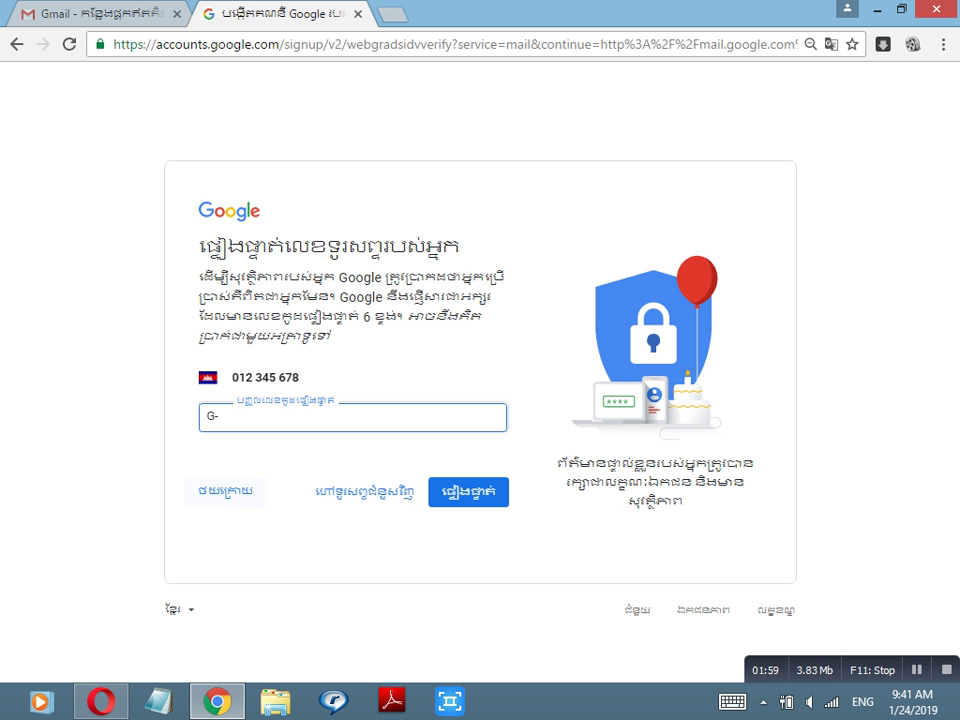
key(Tab)
key(Return)
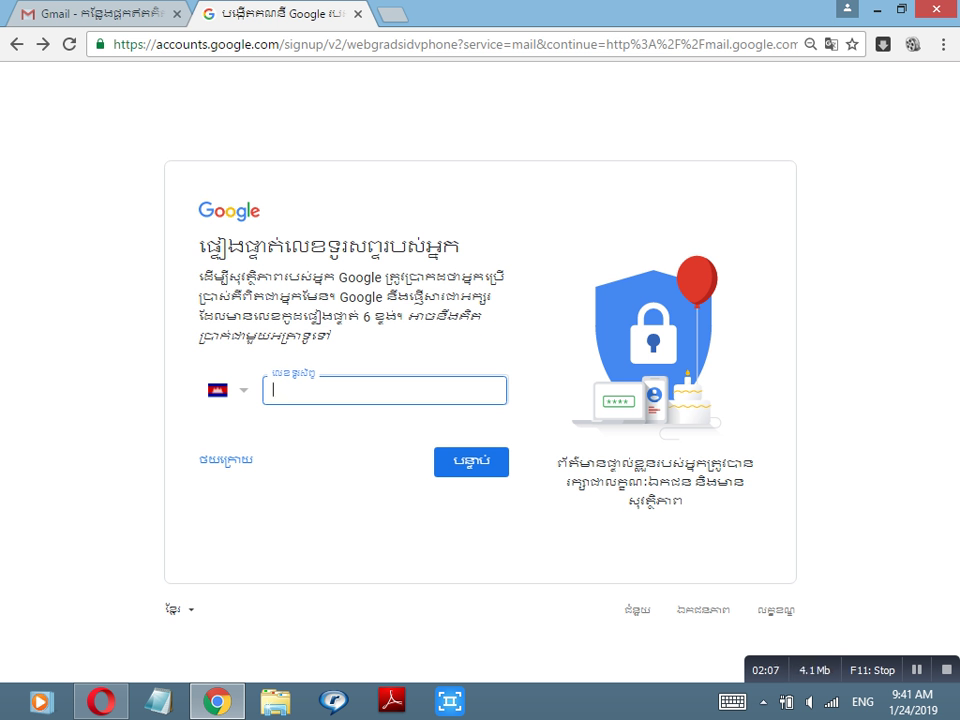
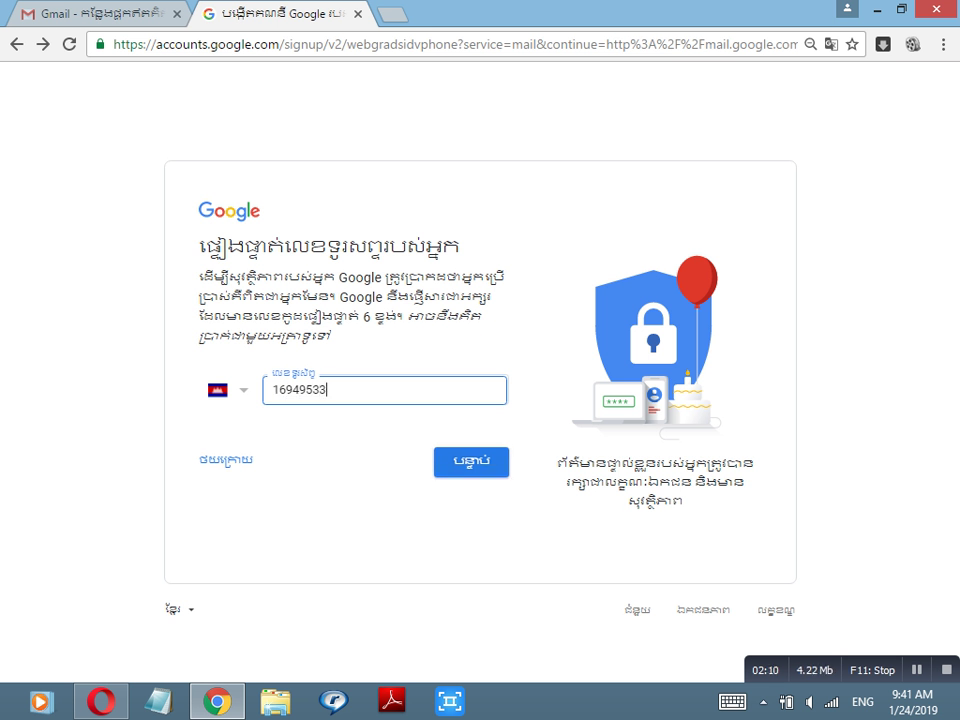
Submit the corrected phone number and enter the texted verification code
key(Return)
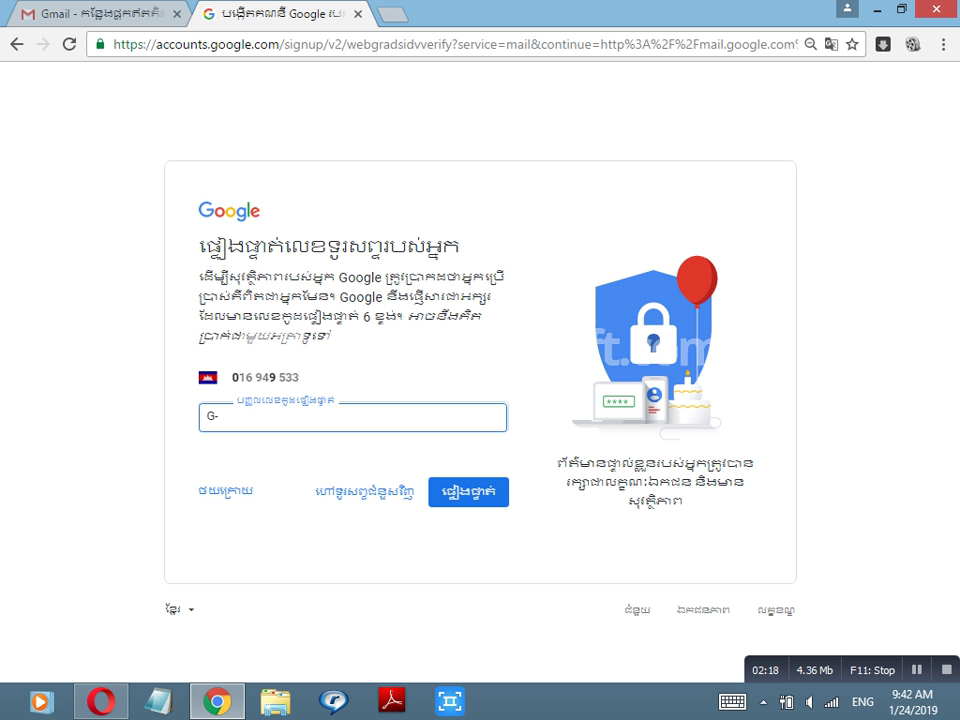
key(Tab)
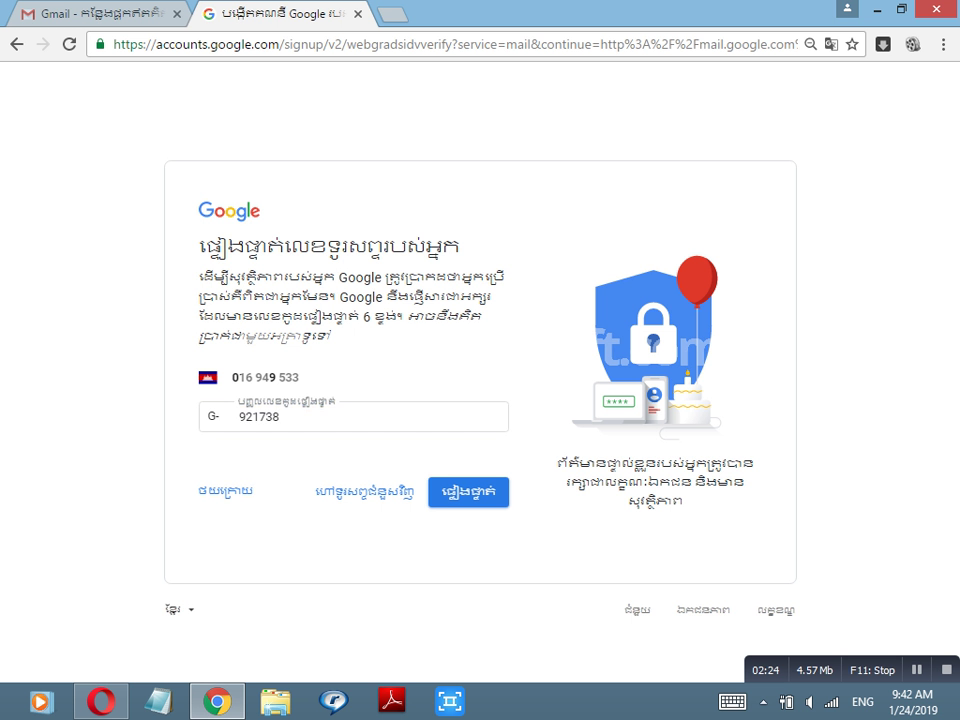
key(Return)
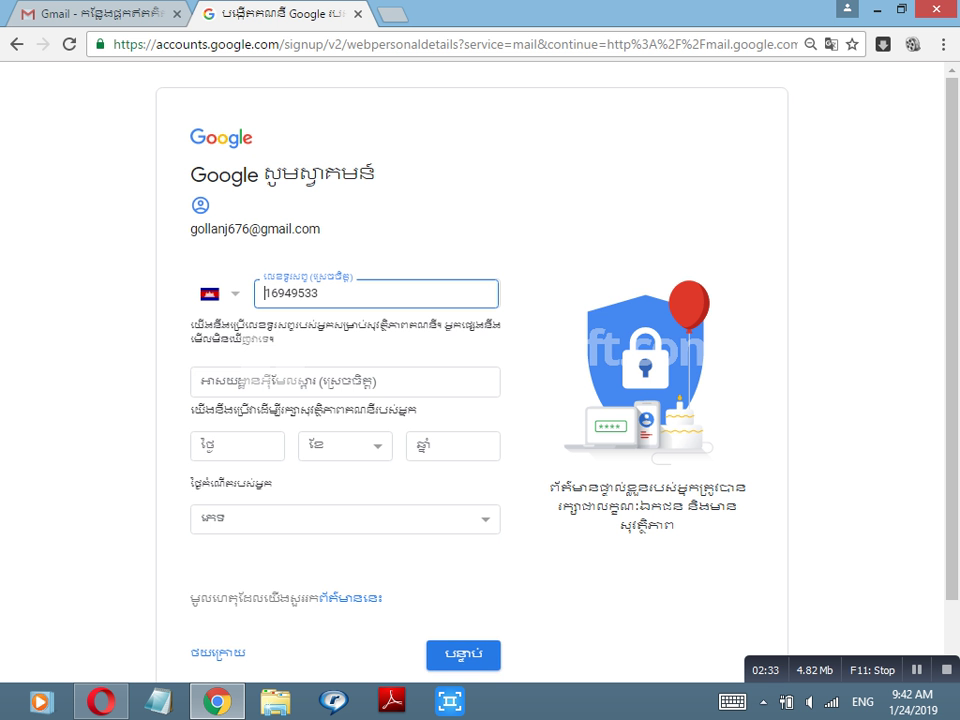
key(Return)
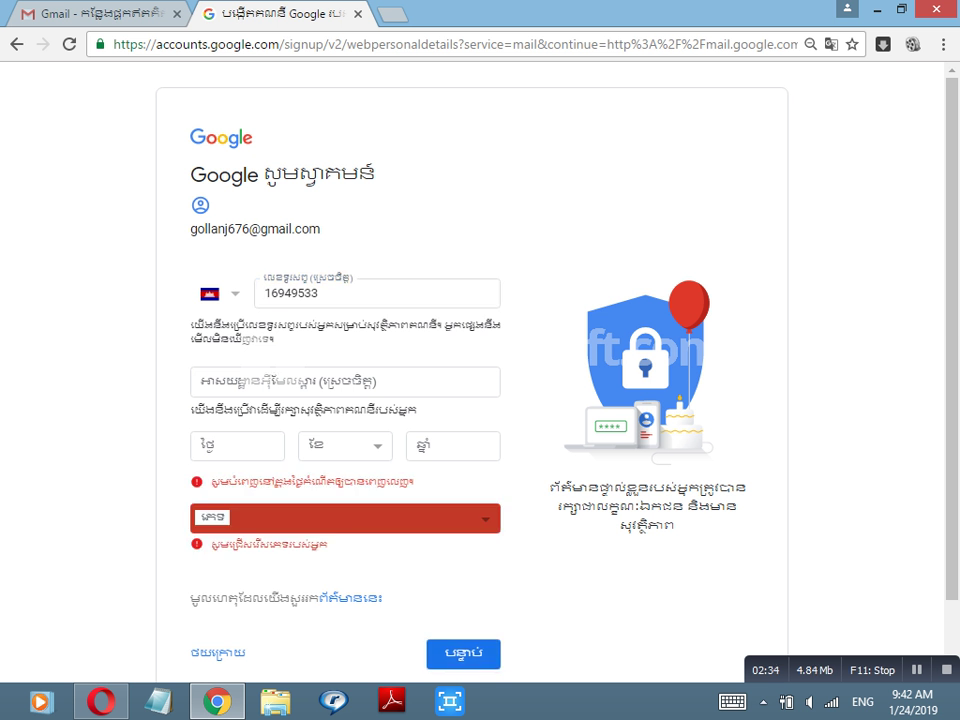
key(Tab)
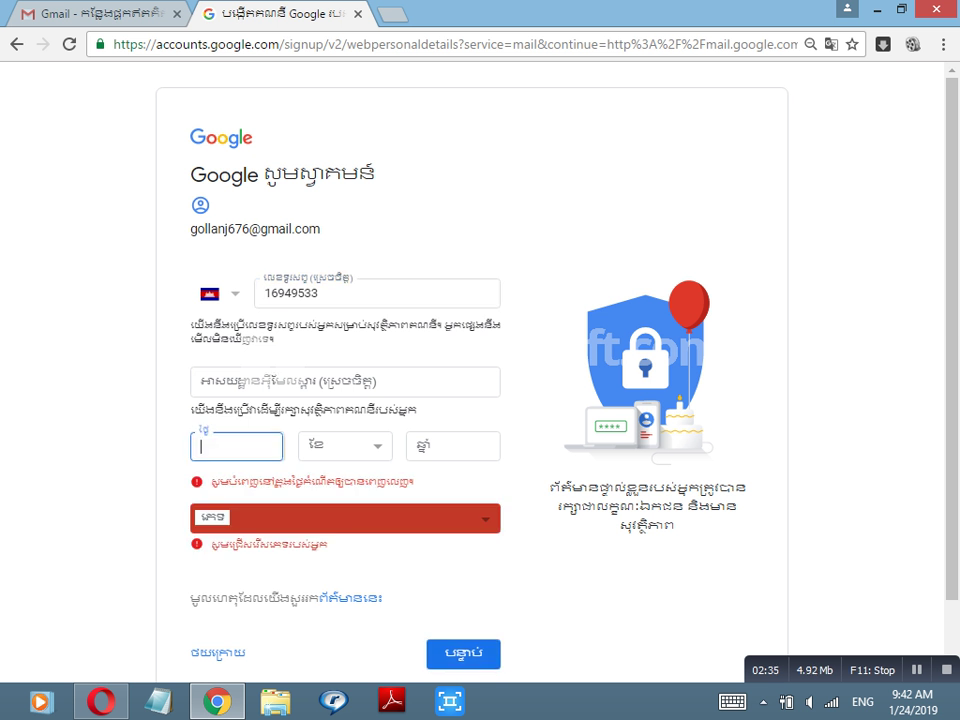
key(Tab)
key(alt+Down)
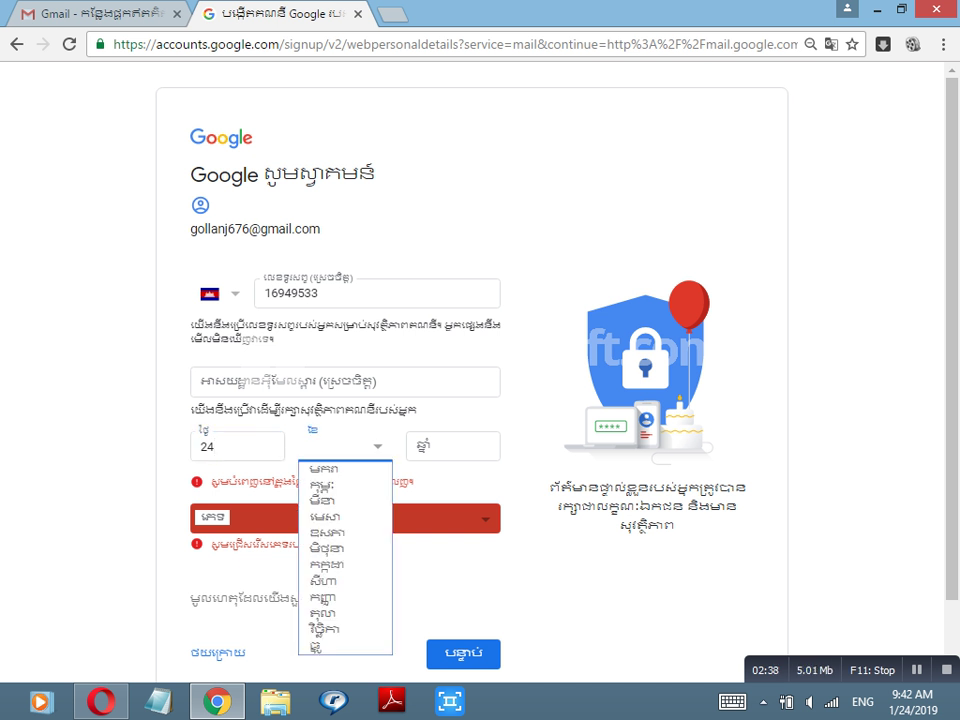
key(Down)
key(Down)
key(Down)
key(Down)
key(Down)
key(Down)
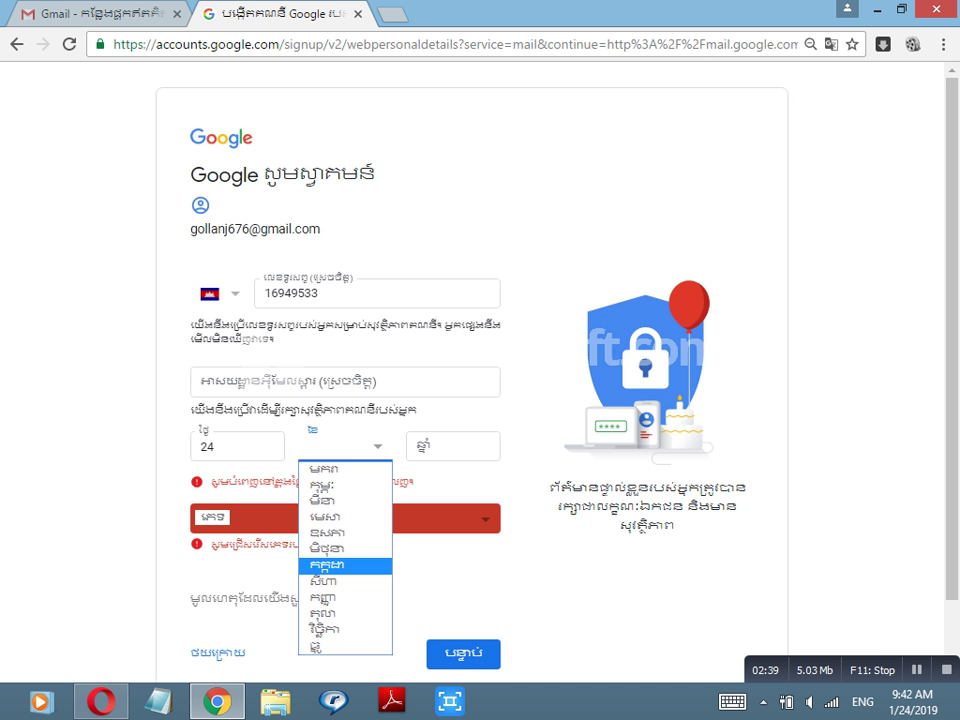
key(Down)
key(Return)
key(Tab)
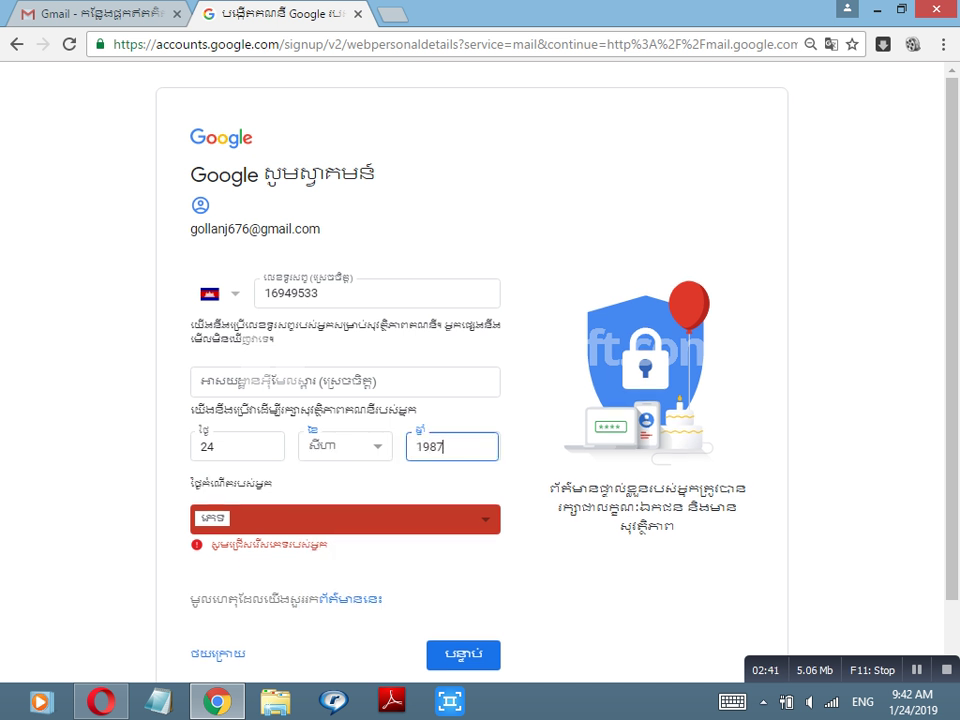
Choose Male as the gender and submit the details
key(Tab)
key(alt+Down)
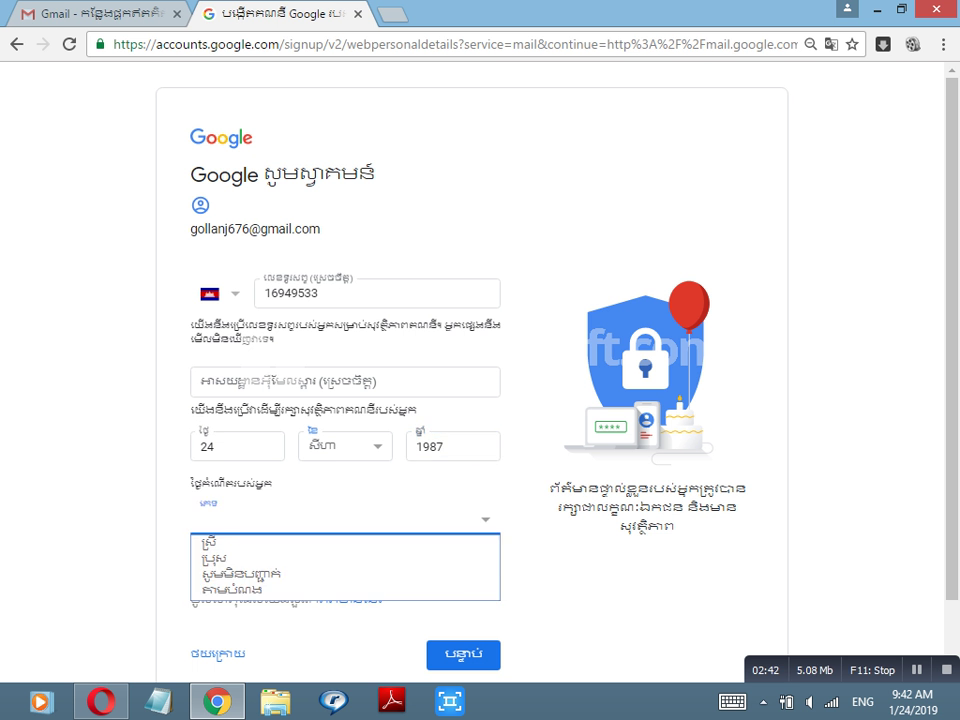
key(Down)
key(Down)
key(Return)
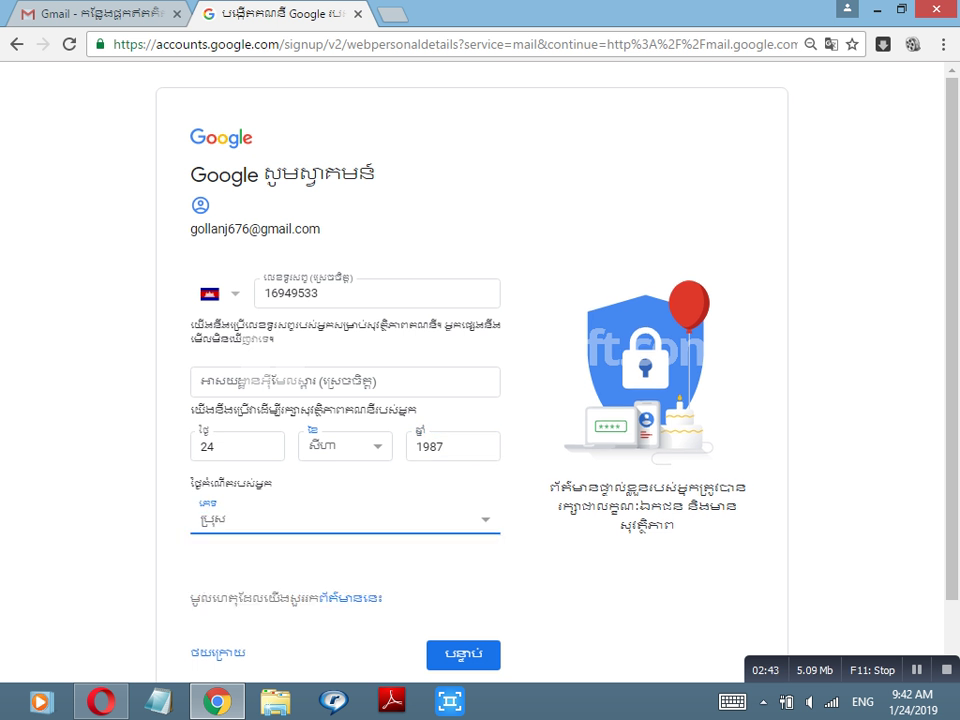
key(Return)
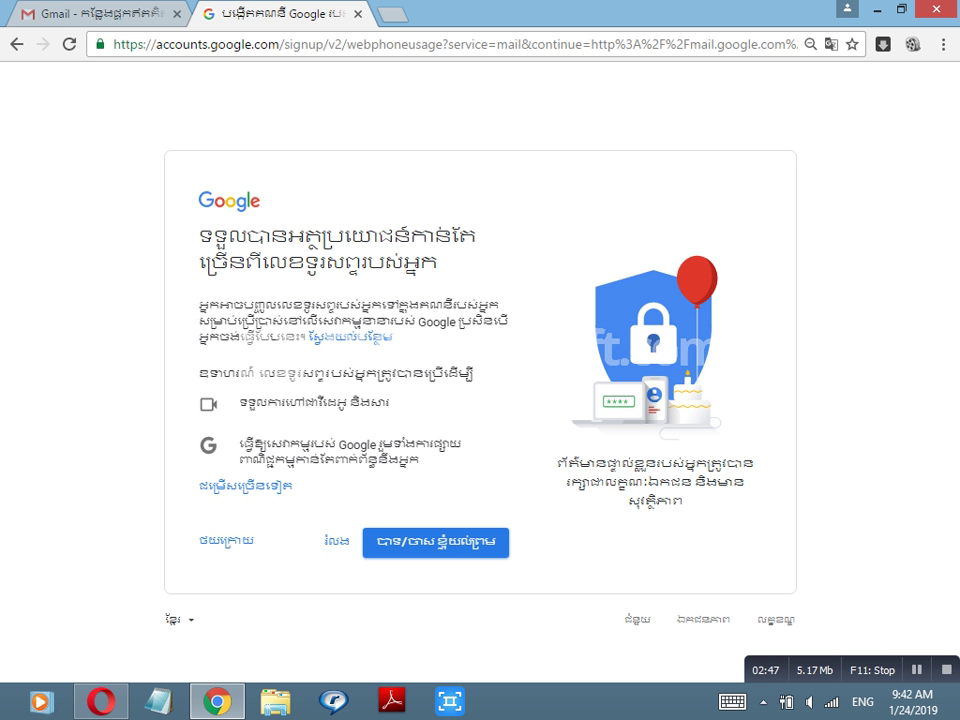
Accept the extra phone-number uses, then agree to the Privacy and Terms
key(Return)
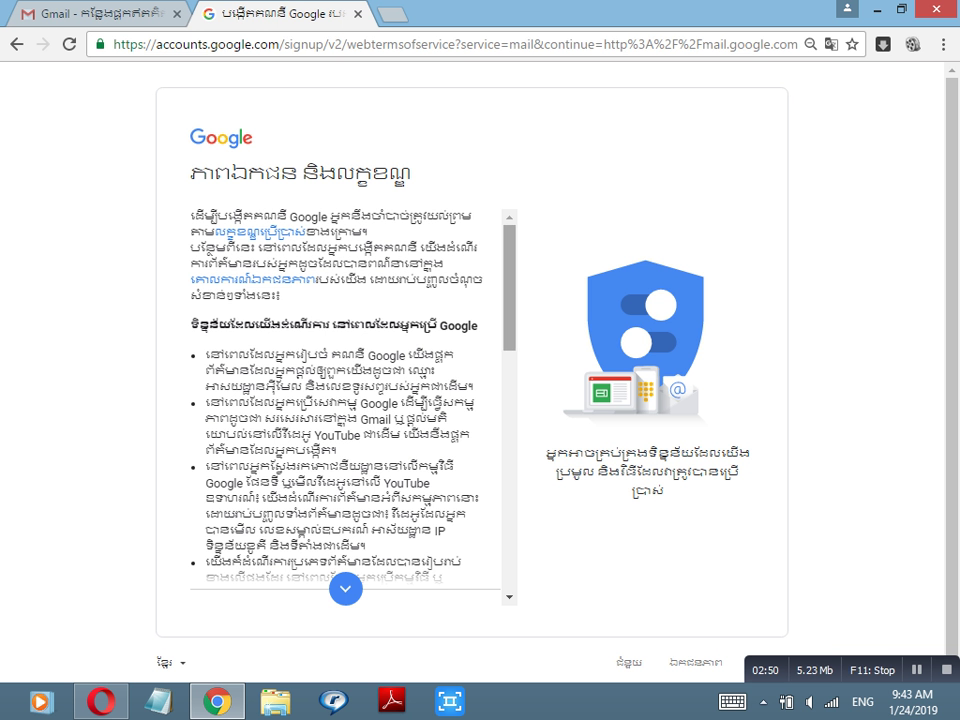
scroll(345, 400, down, 1)
scroll(345, 400, down, 5)
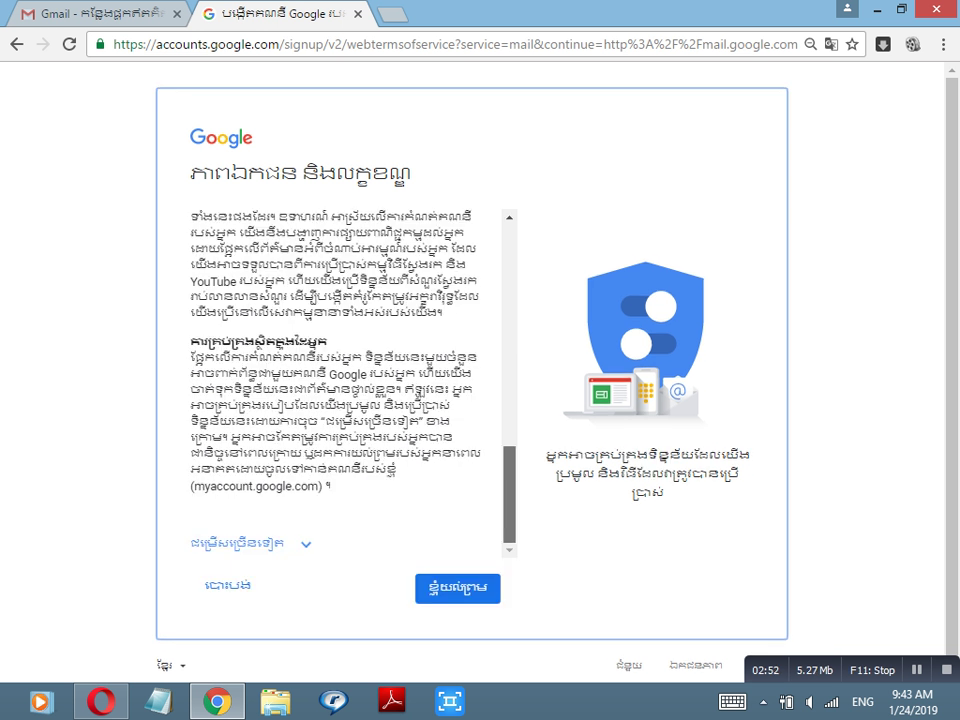
key(Return)
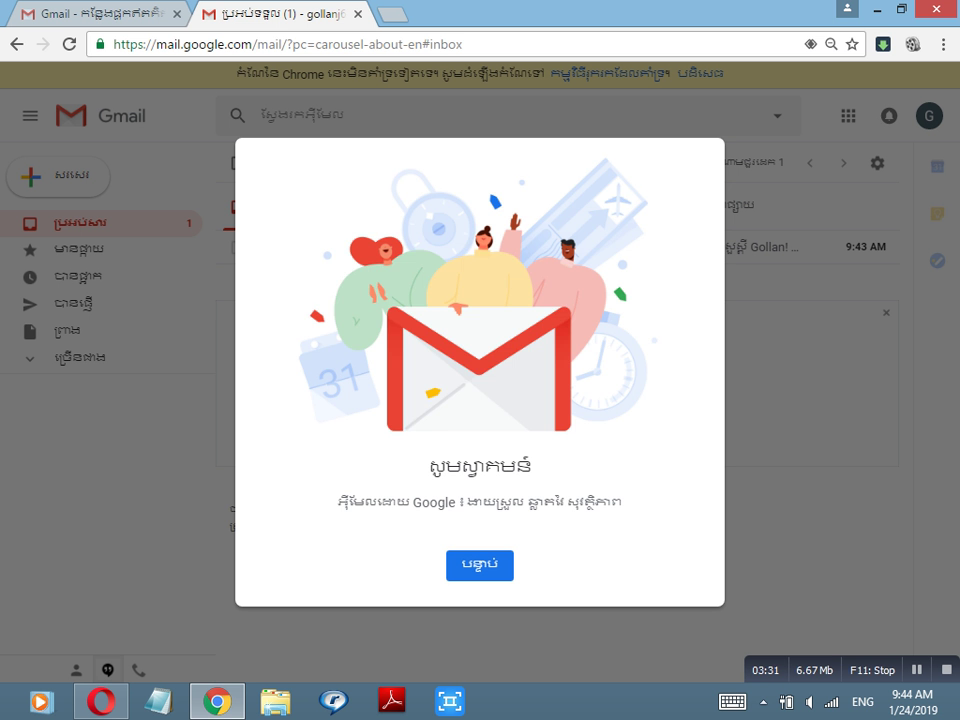
Step through Gmail's welcome dialog and keep the Default density view
key(Return)
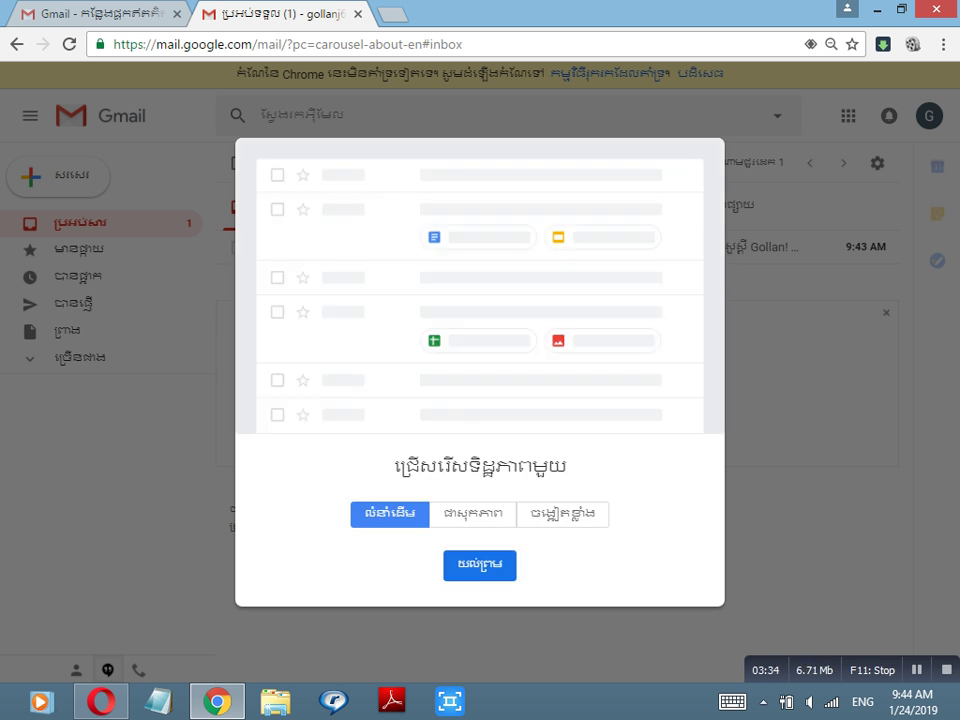
key(Return)
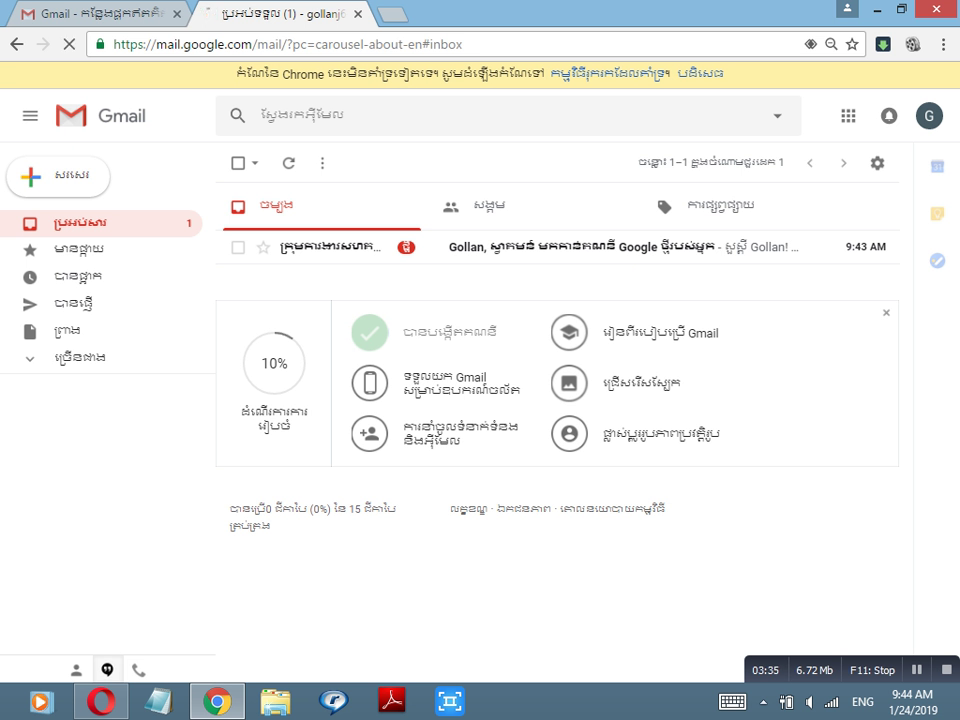